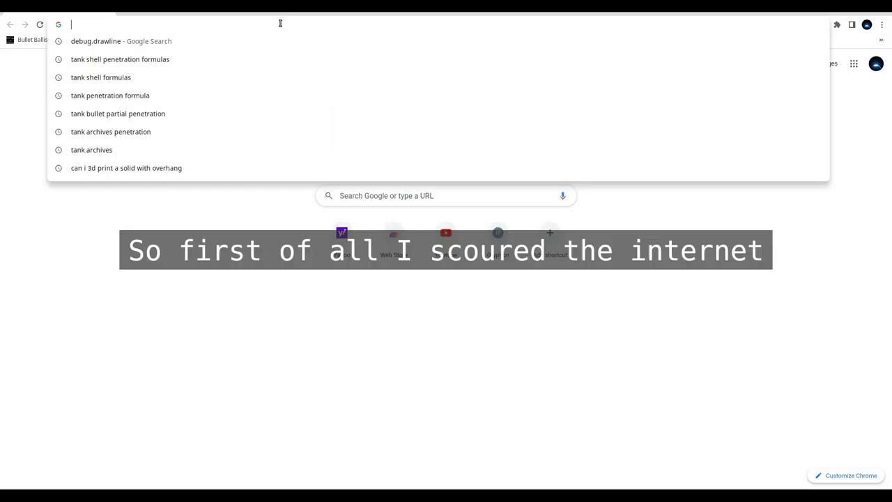
# - Load armor-sim.web.app in Chrome to reach the tank penetration calculator
pyautogui.write('a')
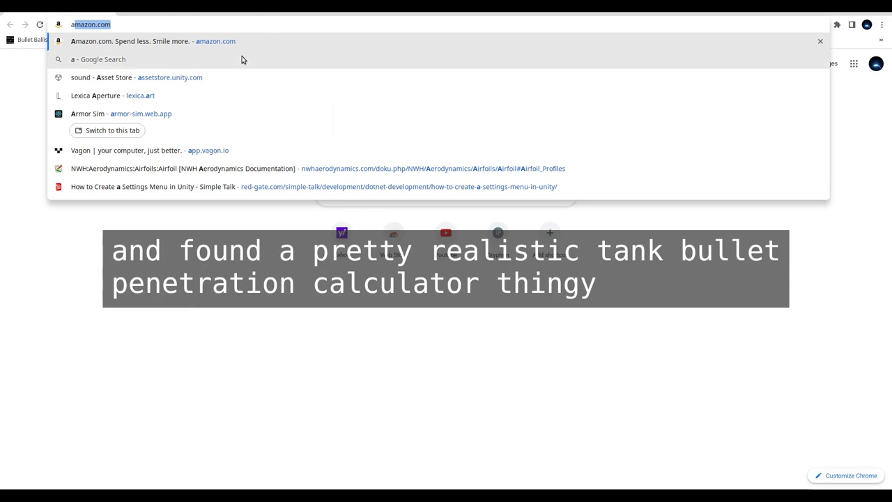
pyautogui.write('rmor')
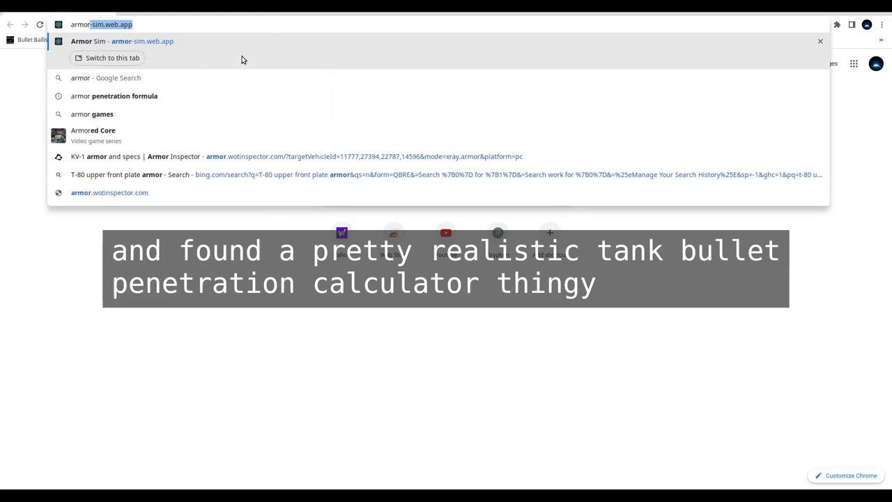
pyautogui.write('-sim')
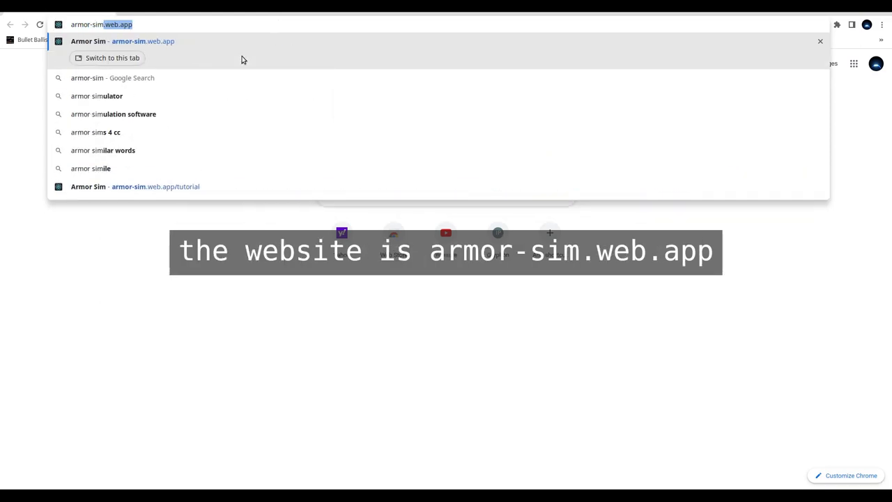
pyautogui.write('.web.app')
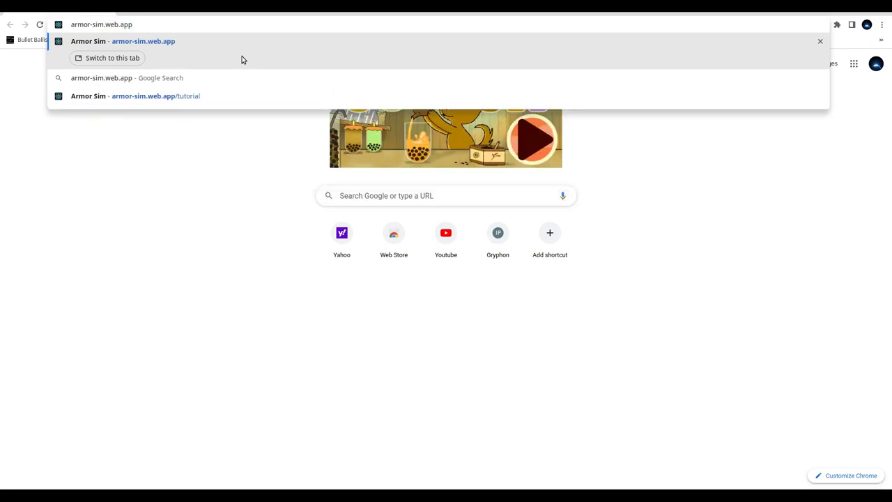
pyautogui.press('Return')
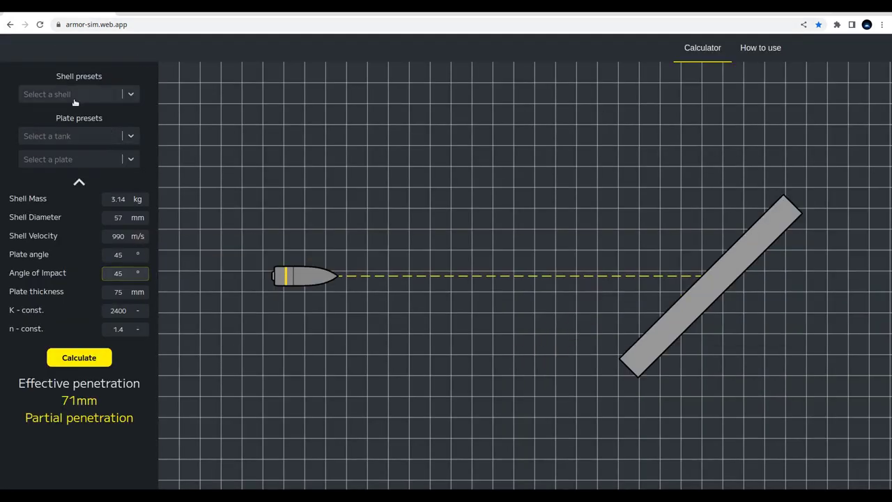
# - Browse the shell presets without picking one, then drag the shell to re-angle its impact
pyautogui.click(70, 94)
pyautogui.scroll(-3, 82, 202)
pyautogui.scroll(3, 82, 212)
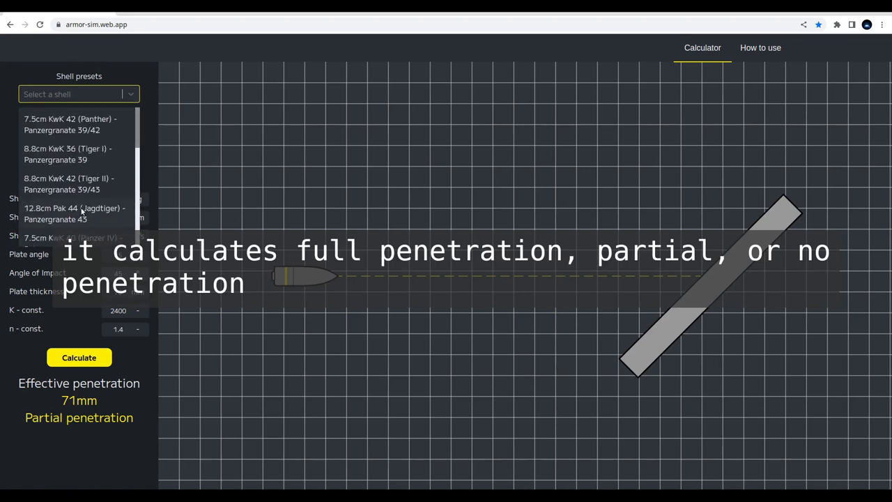
pyautogui.scroll(-3, 83, 212)
pyautogui.click(280, 188)
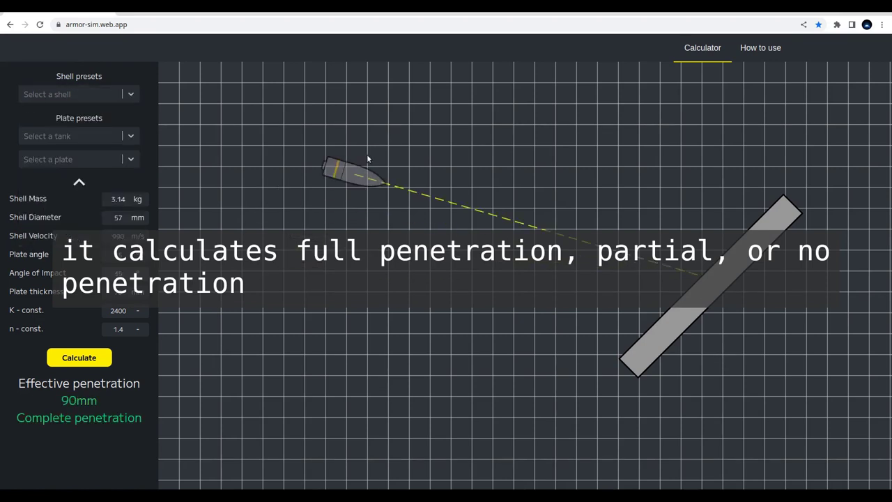
pyautogui.moveTo(319, 346); pyautogui.dragTo(323, 308)
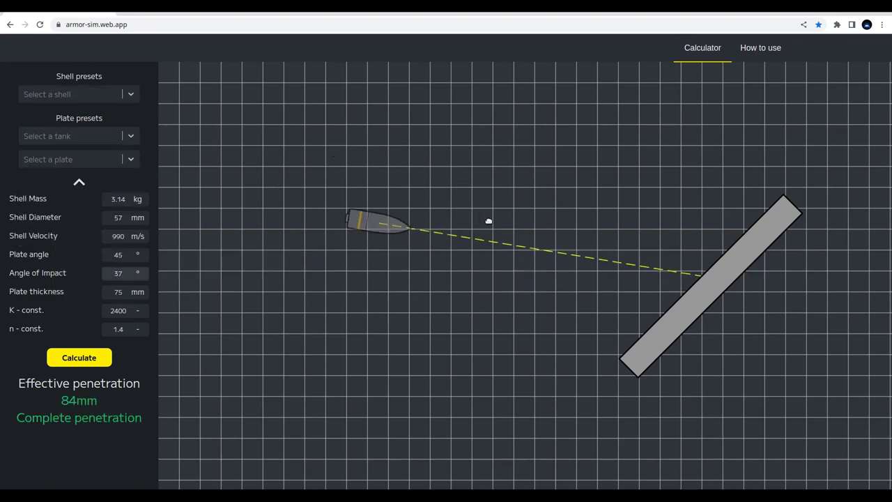
pyautogui.moveTo(488, 221); pyautogui.dragTo(710, 263)
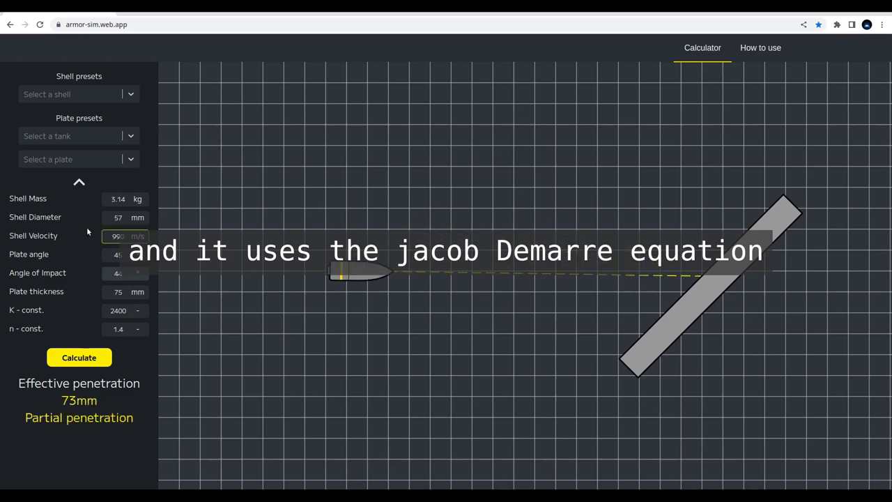
# - Dismiss the plate list and highlight the De Marre variable descriptions, Shell Mass to Thickness exponent
pyautogui.click(85, 161)
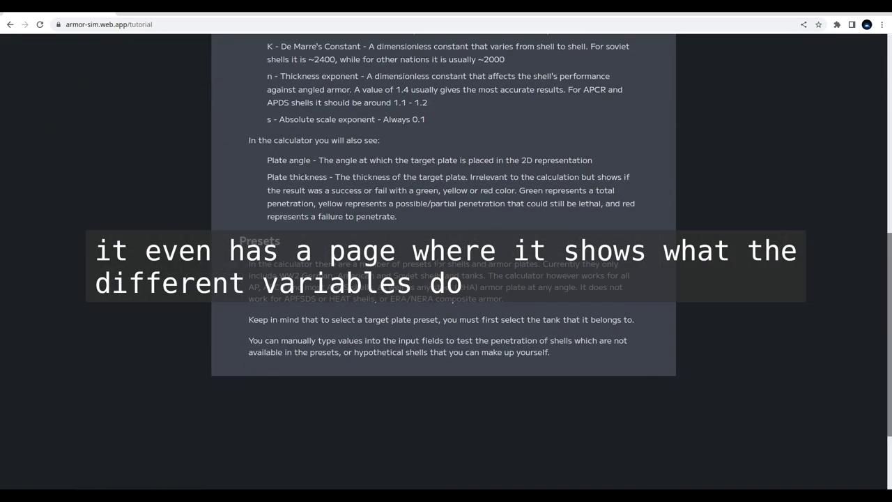
pyautogui.scroll(3, 324, 163)
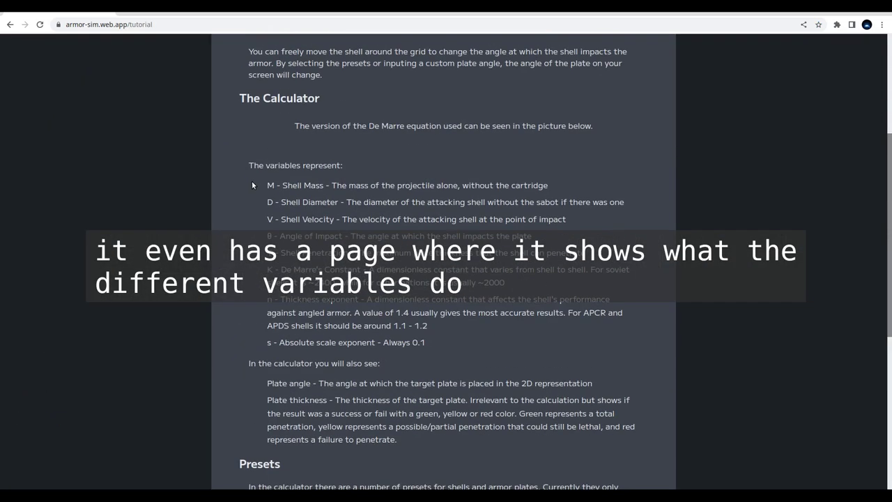
pyautogui.moveTo(253, 185); pyautogui.dragTo(542, 333)
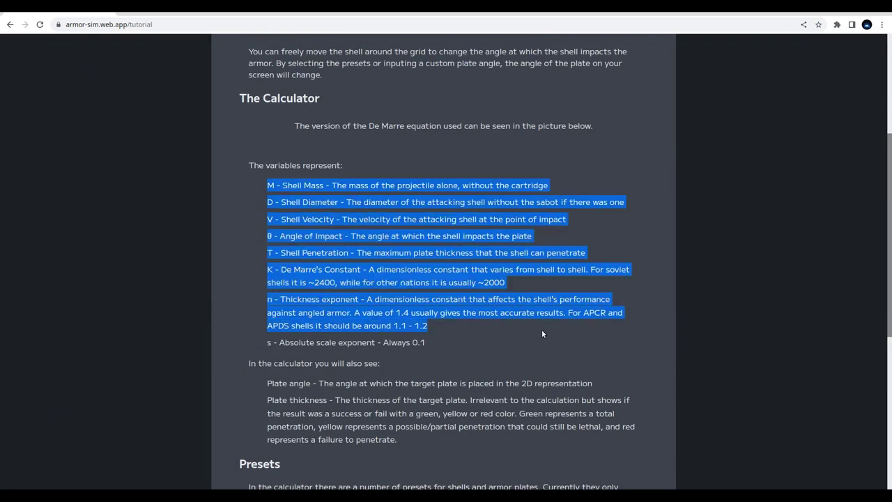
pyautogui.click(468, 338)
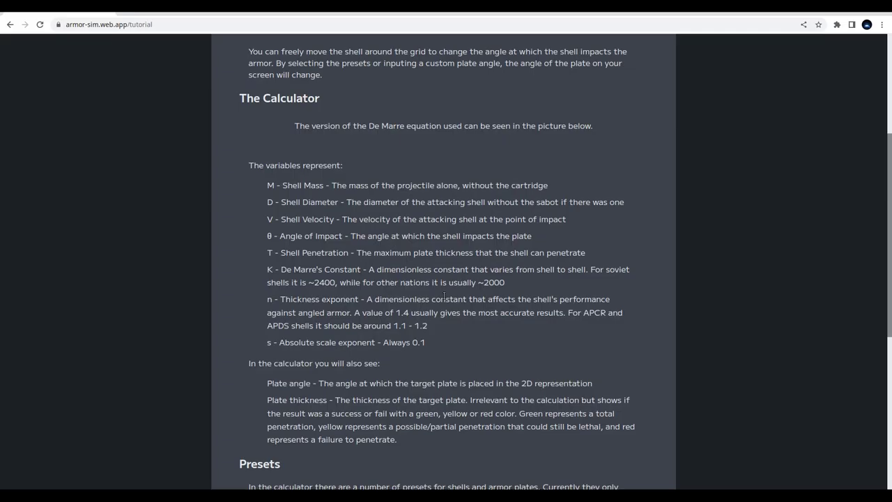
# - Open Chrome DevTools on the page and switch to the Sources panel
pyautogui.rightClick(503, 143)
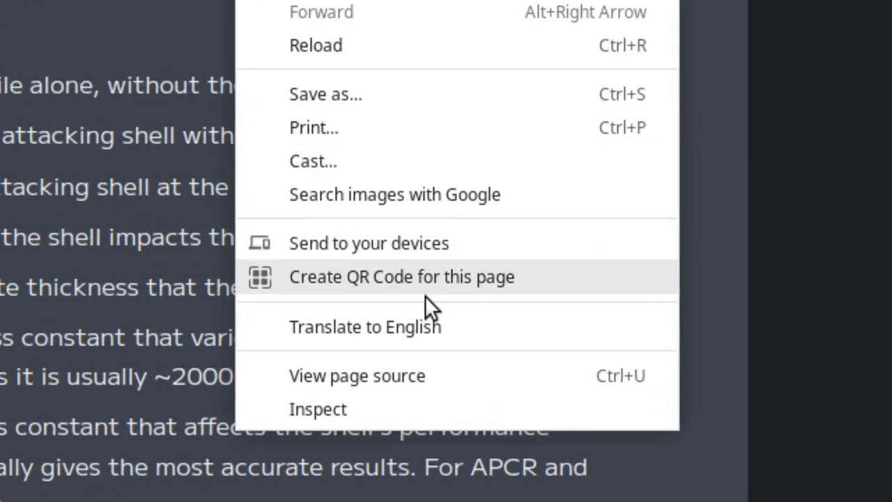
pyautogui.click(347, 409)
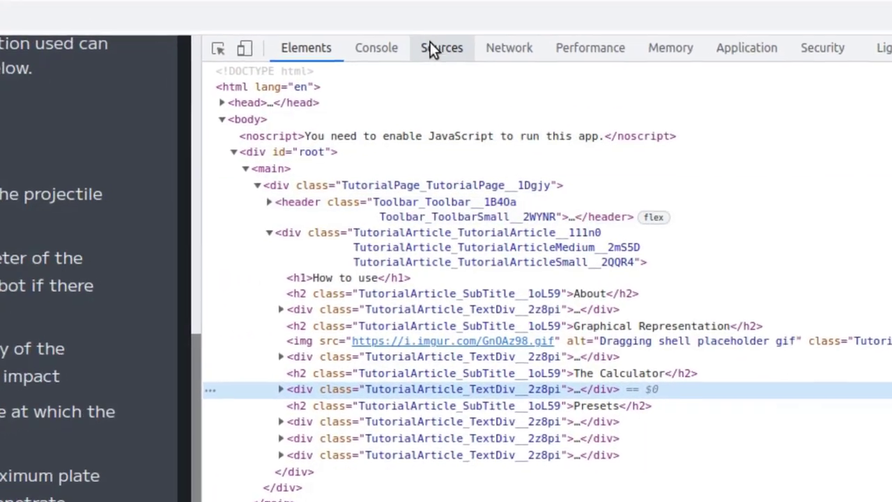
pyautogui.click(431, 44)
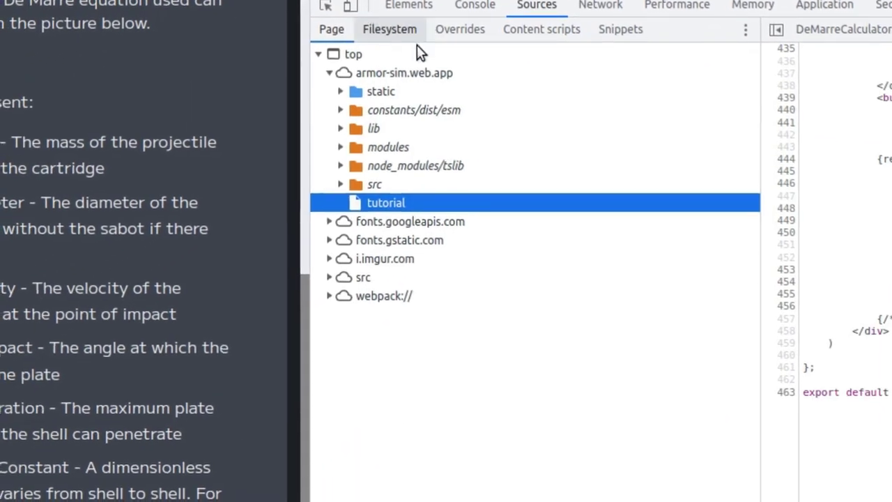
# - Expand static > js > components > CalculatorComps > DeMarreCalculator and open DeMarreCalculator.js
pyautogui.click(341, 91)
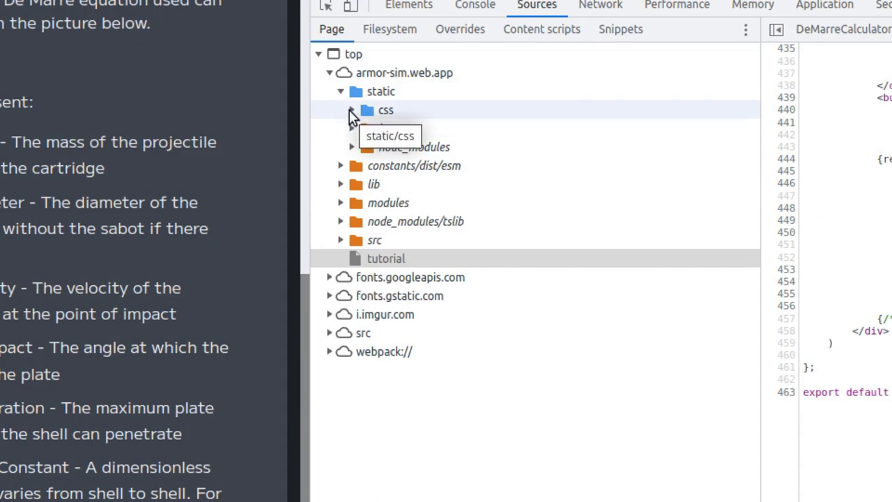
pyautogui.click(352, 147)
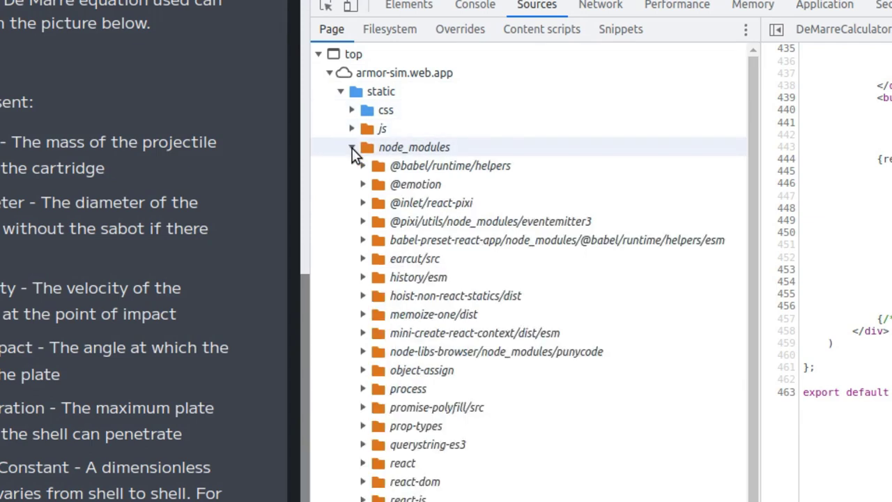
pyautogui.click(352, 147)
pyautogui.click(351, 109)
pyautogui.click(351, 109)
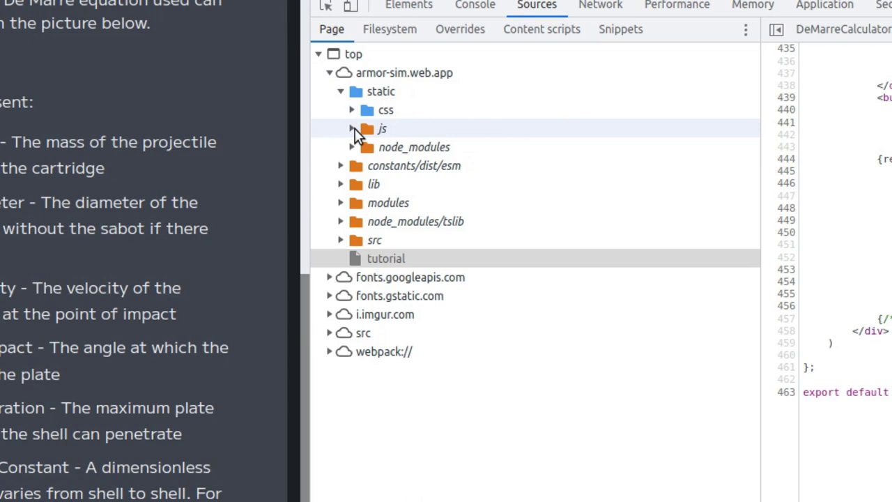
pyautogui.click(352, 129)
pyautogui.click(361, 166)
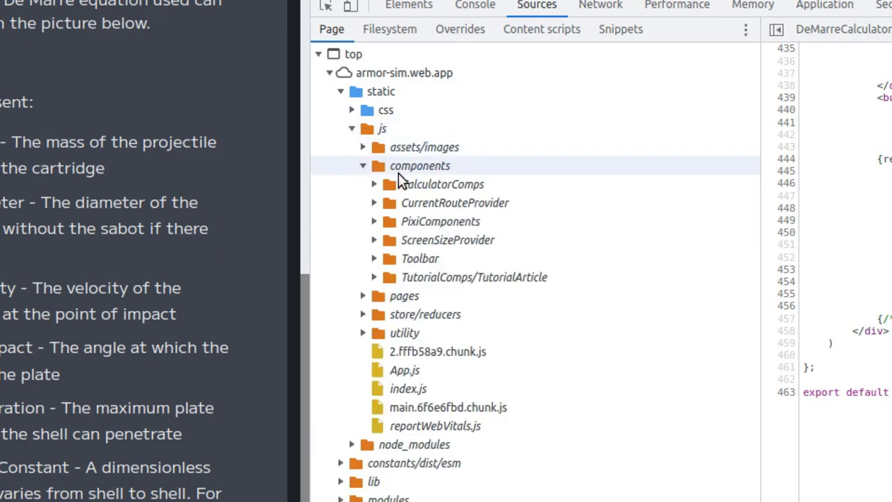
pyautogui.click(374, 185)
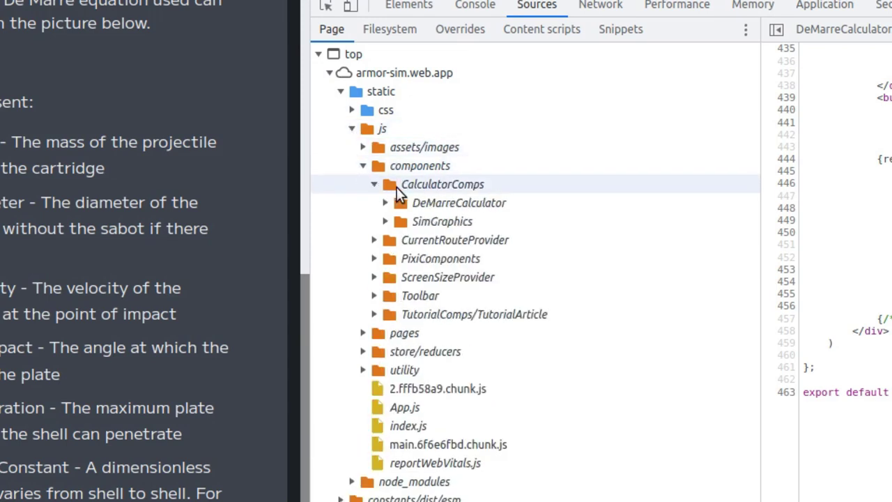
pyautogui.click(386, 203)
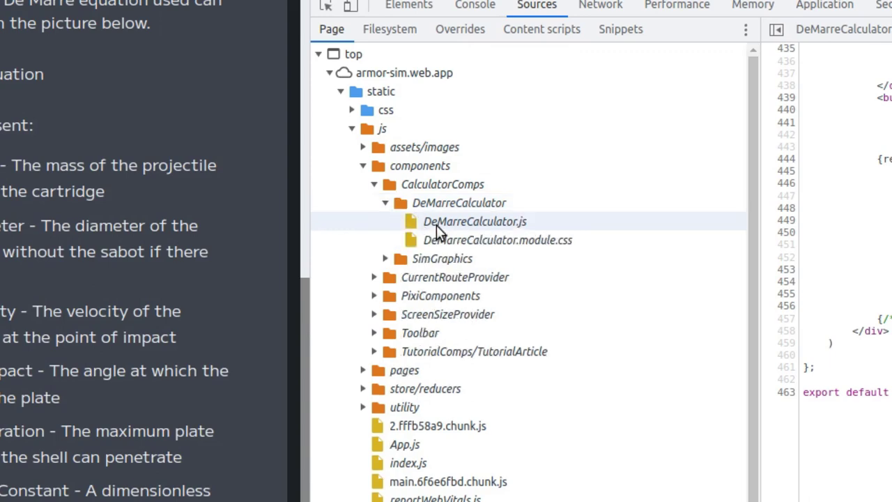
pyautogui.click(435, 227)
# - Scroll the source up to the calculatePenetration function
pyautogui.scroll(5, 532, 283)
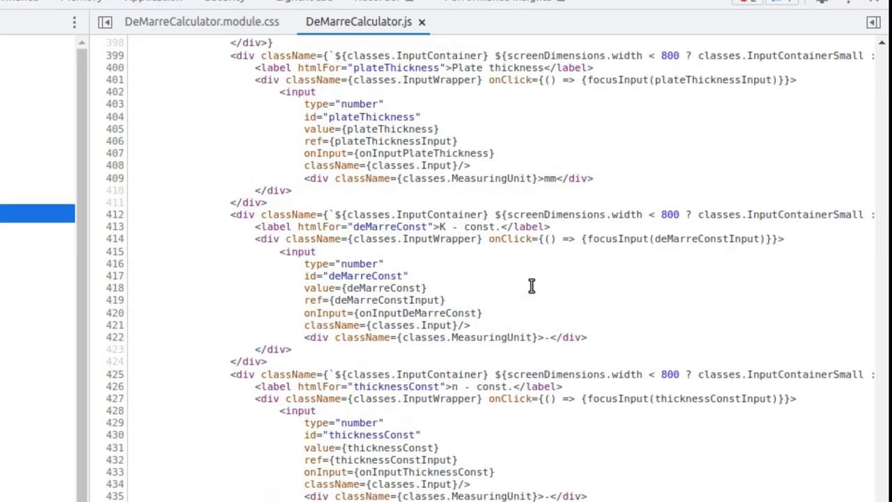
pyautogui.scroll(8, 532, 283)
pyautogui.scroll(4, 532, 283)
pyautogui.scroll(8, 538, 267)
pyautogui.scroll(10, 530, 267)
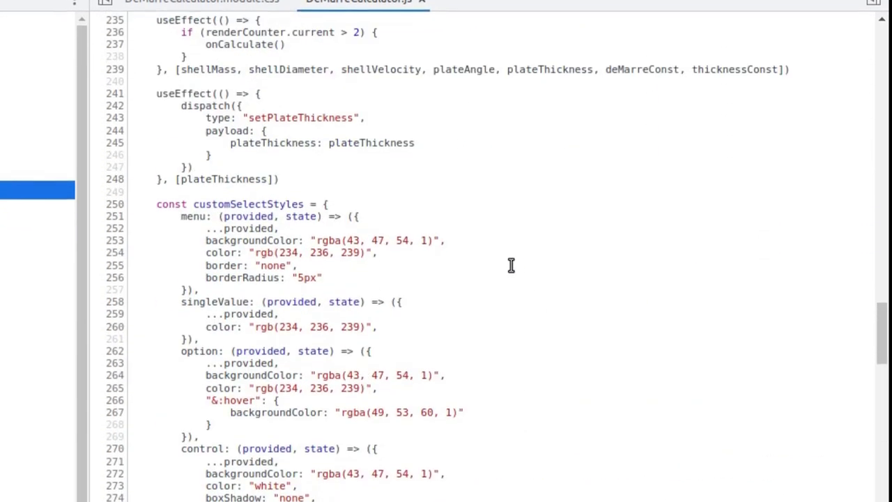
pyautogui.scroll(3, 512, 264)
pyautogui.scroll(6, 508, 261)
pyautogui.scroll(3, 505, 255)
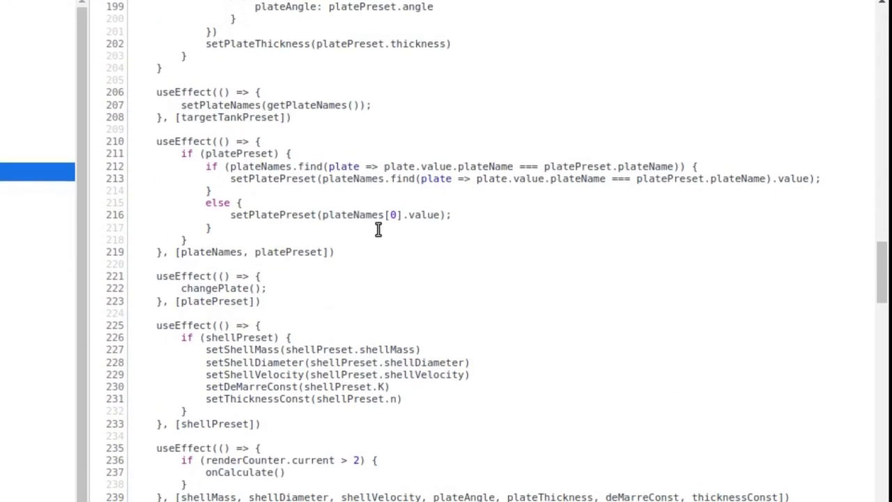
pyautogui.scroll(3, 241, 261)
pyautogui.scroll(5, 239, 260)
pyautogui.scroll(4, 272, 244)
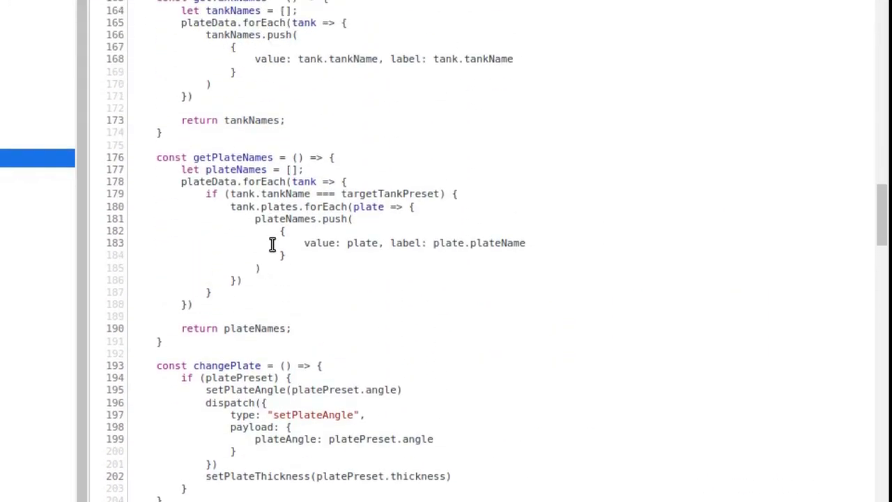
pyautogui.scroll(6, 273, 239)
pyautogui.scroll(6, 273, 234)
pyautogui.scroll(9, 272, 235)
pyautogui.scroll(10, 272, 235)
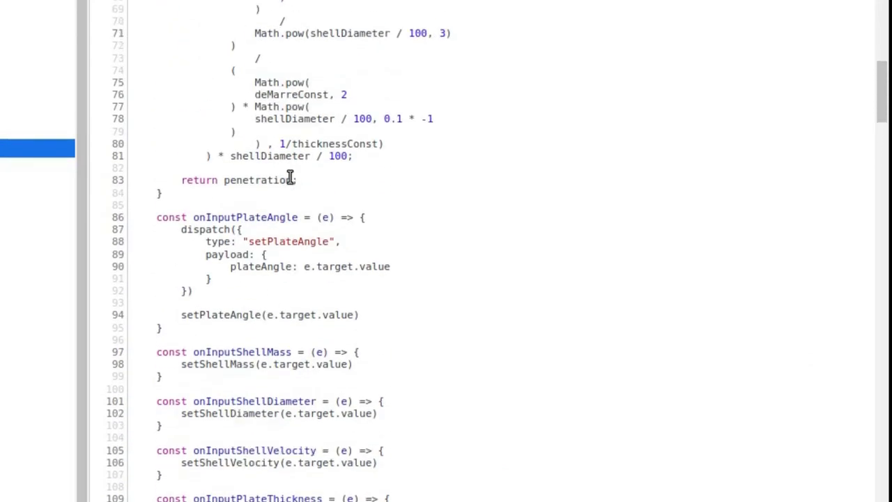
pyautogui.scroll(3, 290, 177)
pyautogui.scroll(4, 308, 197)
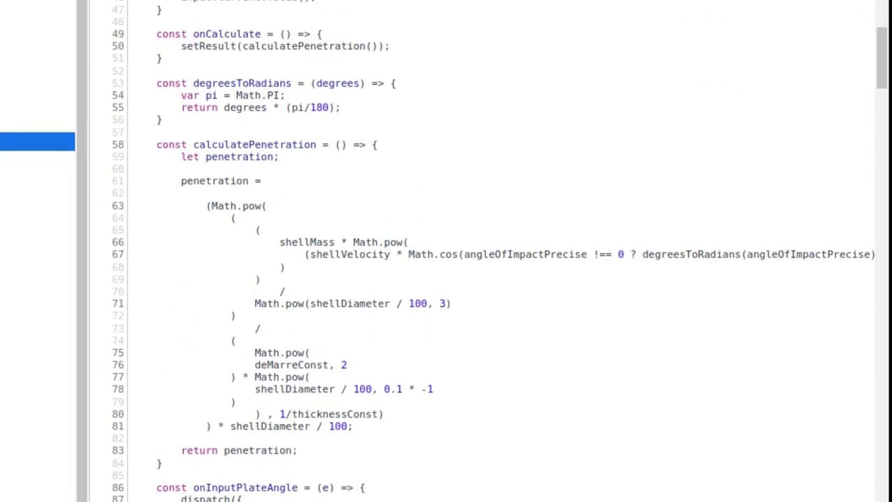
# - Select the DeMarre penetration formula starting at line 61
pyautogui.click(159, 190)
pyautogui.hscroll(2, 158, 189)
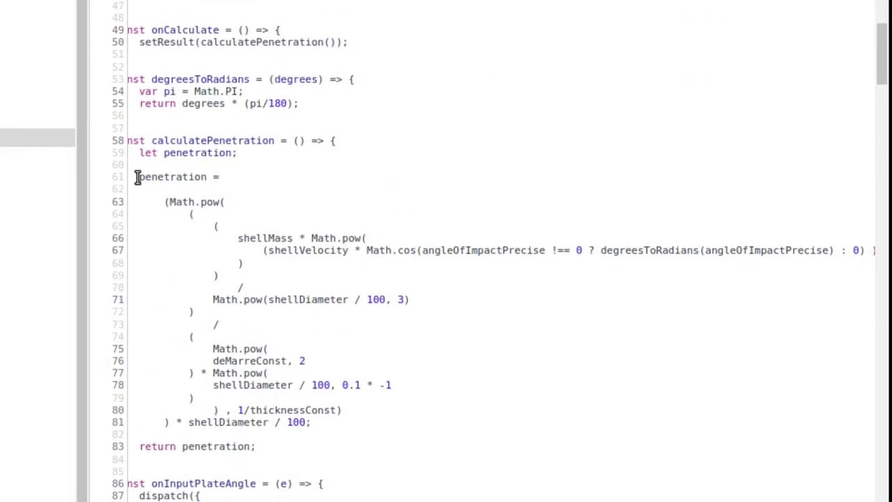
pyautogui.moveTo(162, 187); pyautogui.dragTo(210, 204)
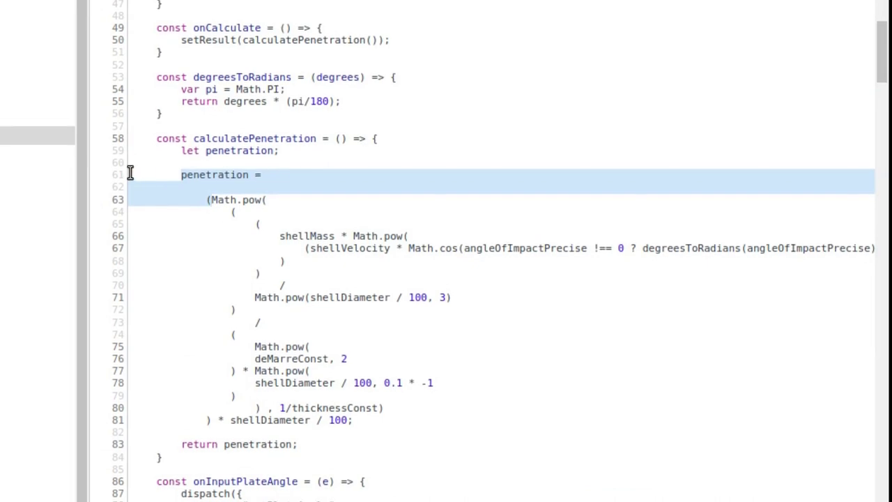
pyautogui.moveTo(131, 174); pyautogui.dragTo(429, 417)
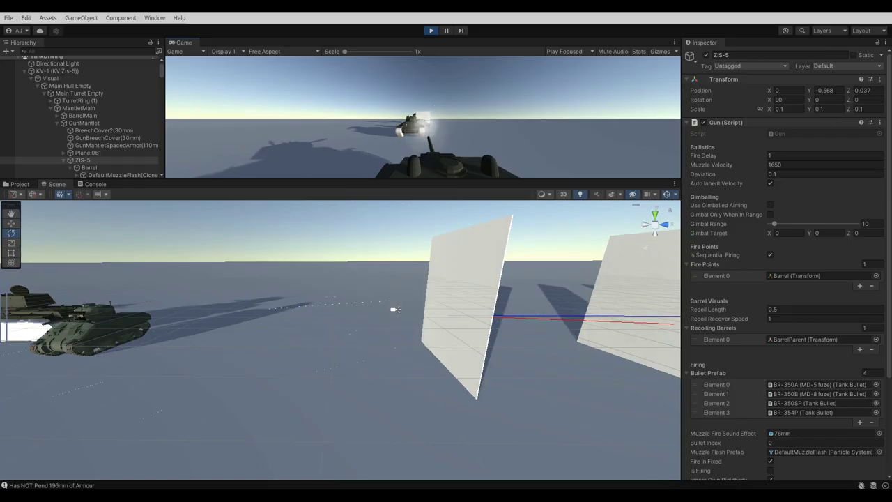
# - Orbit the Scene view back to the tanks and plates, resume play and fire at the plates
pyautogui.moveTo(443, 282)
pyautogui.mouseDown(button='right')
pyautogui.moveTo(332, 330)
pyautogui.moveTo(246, 287)
pyautogui.mouseUp(button='right')
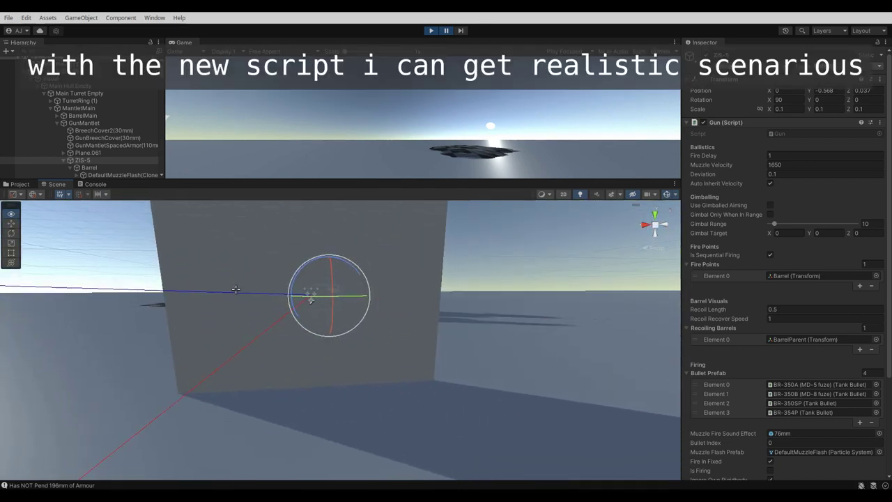
pyautogui.moveTo(246, 287)
pyautogui.mouseDown(button='right')
pyautogui.moveTo(413, 301)
pyautogui.moveTo(467, 48)
pyautogui.mouseUp(button='right')
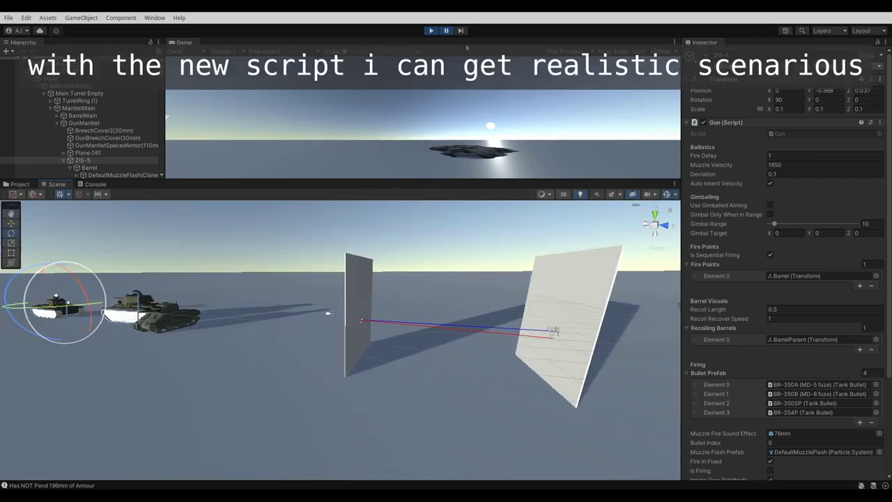
pyautogui.click(449, 30)
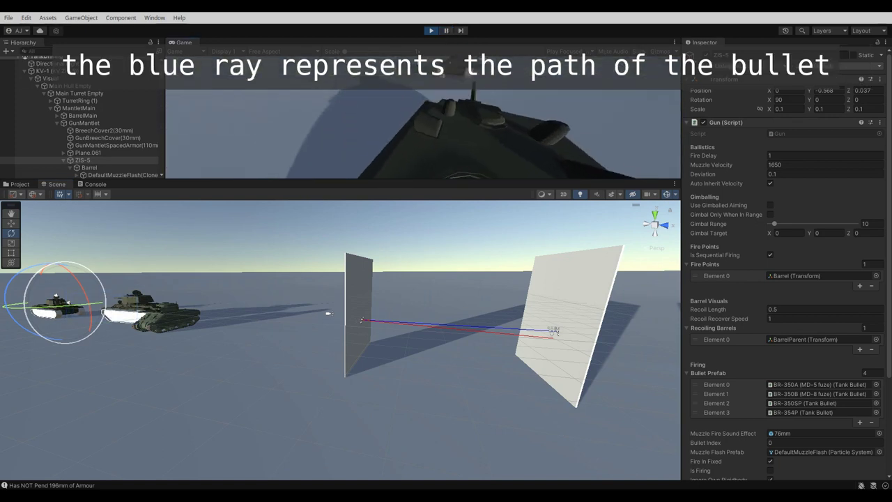
pyautogui.click(428, 88)
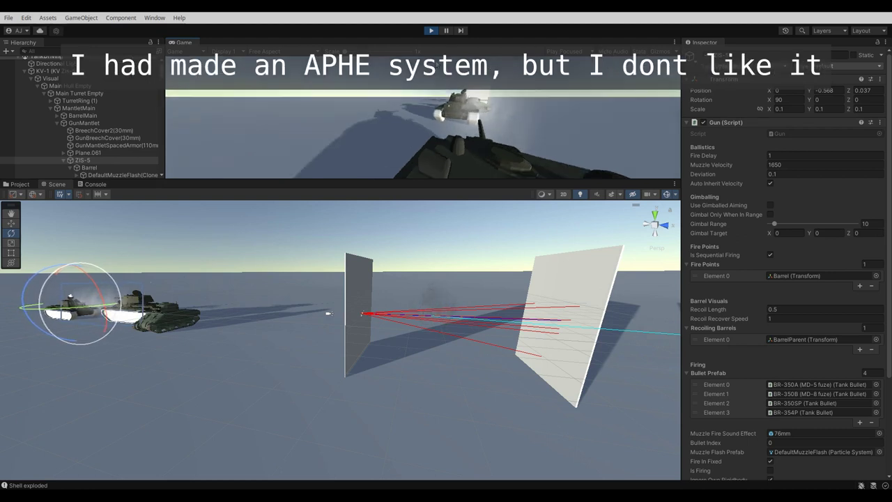
# - Pause after the shell bursts and orbit the Scene camera around the plates
pyautogui.click(445, 30)
pyautogui.moveTo(468, 310); pyautogui.dragTo(456, 323, button='right')
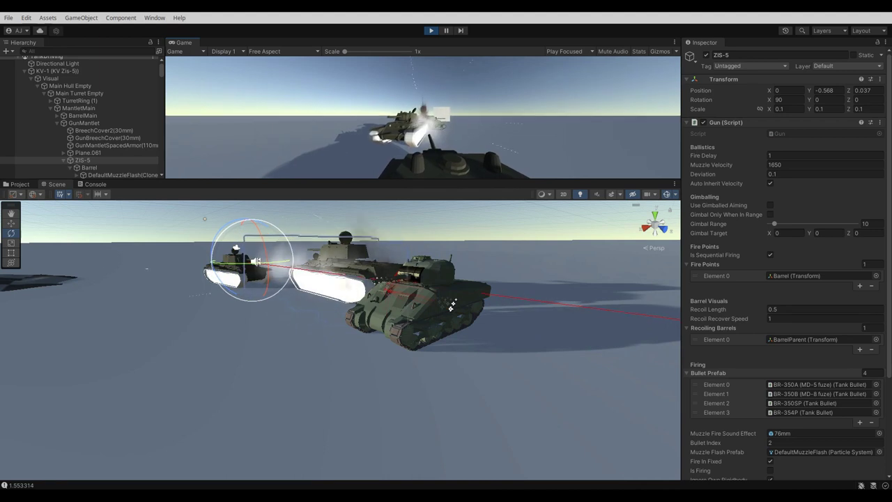
# - Pause on the Sherman hit, fly through its interior to inspect spall hits, then stop play
pyautogui.click(447, 31)
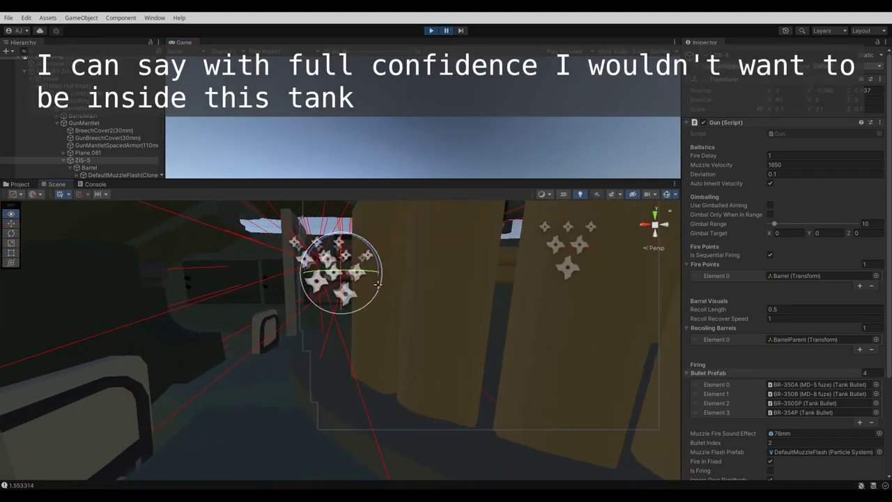
pyautogui.moveTo(418, 288)
pyautogui.mouseDown(button='right')
pyautogui.moveTo(583, 301)
pyautogui.moveTo(376, 325)
pyautogui.moveTo(41, 325)
pyautogui.mouseUp(button='right')
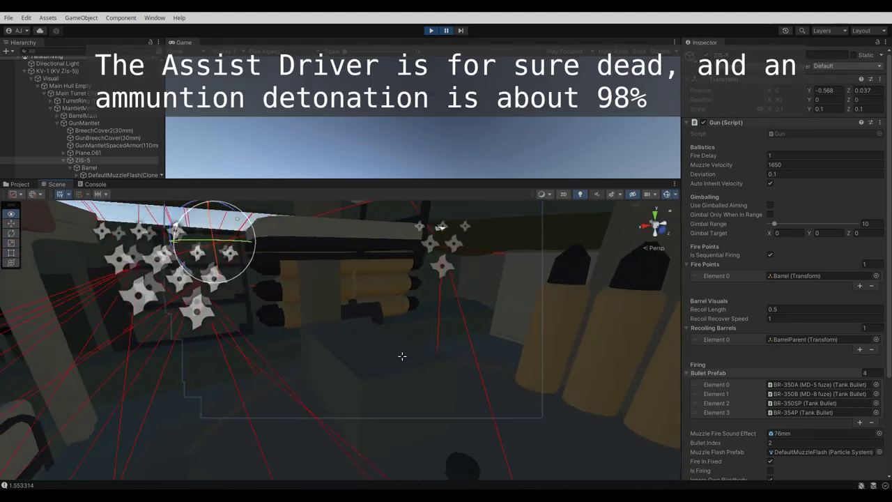
pyautogui.moveTo(41, 324)
pyautogui.mouseDown(button='right')
pyautogui.moveTo(442, 346)
pyautogui.moveTo(196, 330)
pyautogui.mouseUp(button='right')
pyautogui.click(432, 32)
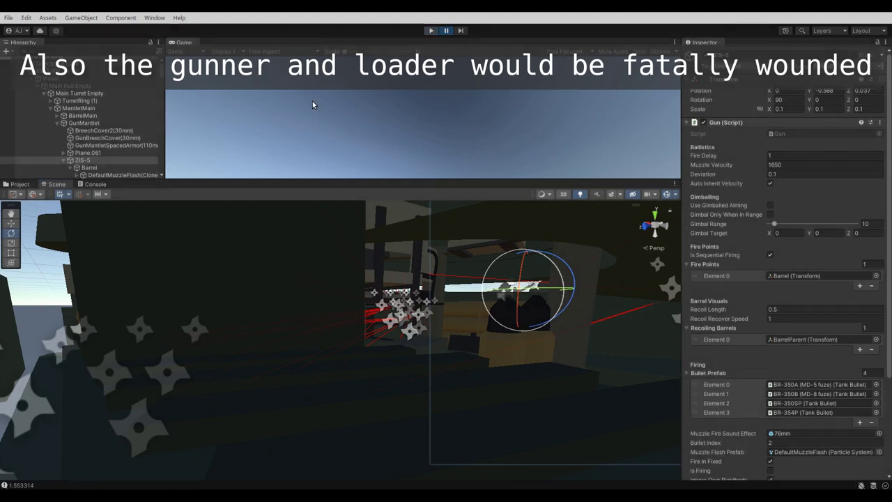
pyautogui.click(19, 184)
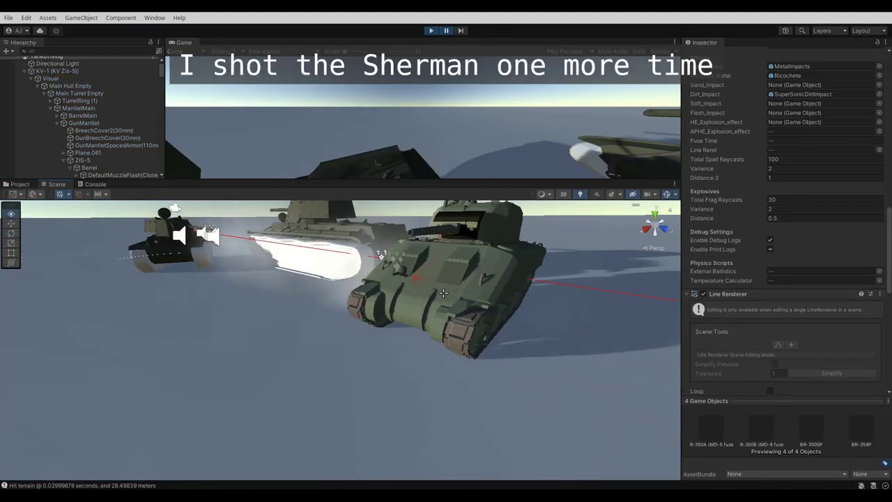
# - Dolly the Scene view through the Sherman's hull to see spall across seats, monitors and ammo racks
pyautogui.scroll(2, 443, 293)
pyautogui.scroll(3, 439, 289)
pyautogui.scroll(4, 435, 287)
pyautogui.scroll(3, 431, 285)
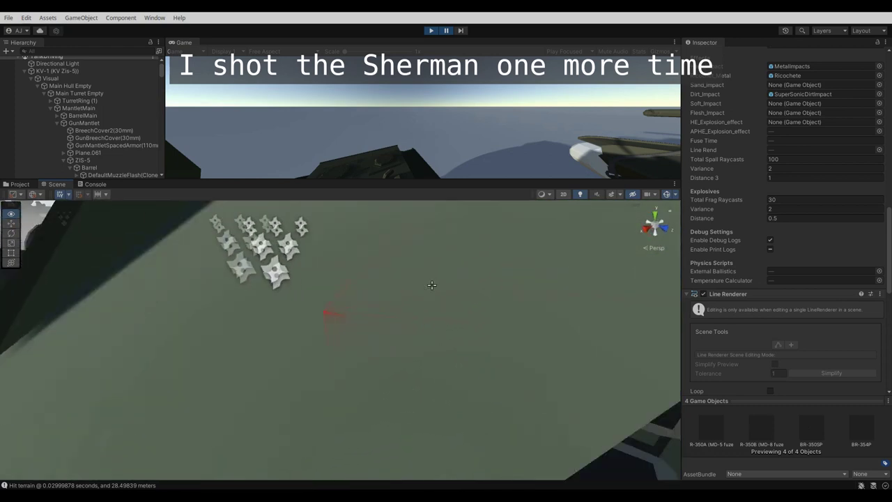
pyautogui.scroll(3, 432, 285)
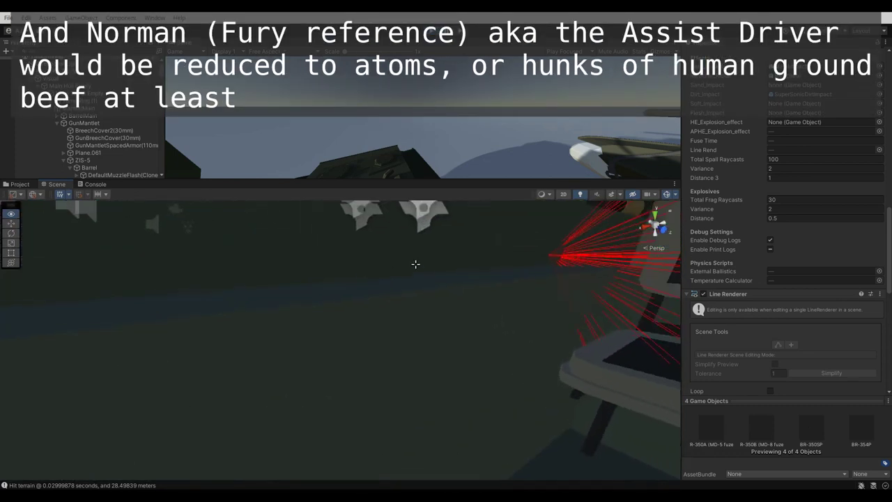
pyautogui.scroll(3, 415, 263)
pyautogui.scroll(3, 327, 278)
pyautogui.scroll(3, 390, 286)
pyautogui.scroll(3, 472, 299)
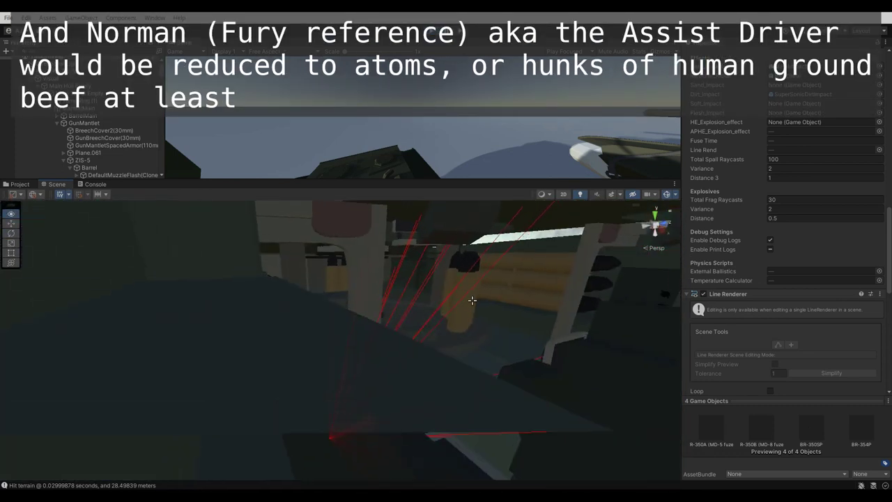
pyautogui.scroll(3, 480, 296)
pyautogui.scroll(2, 493, 291)
pyautogui.scroll(3, 485, 285)
pyautogui.scroll(3, 475, 280)
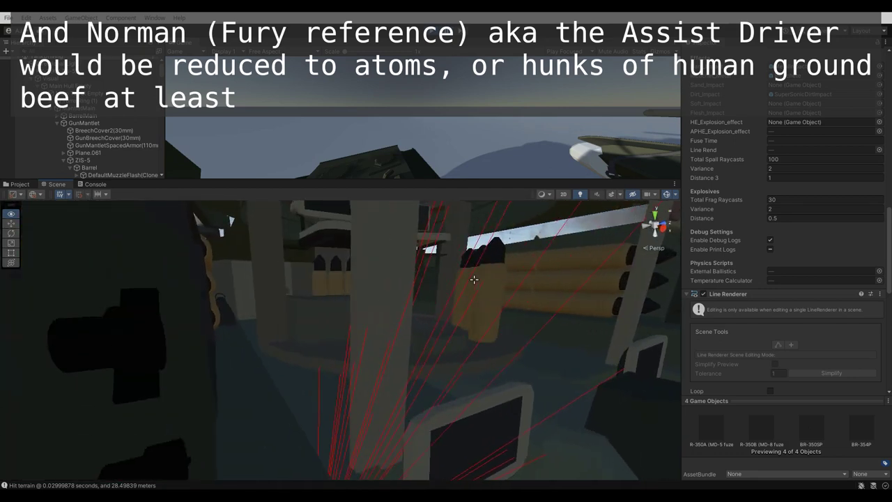
pyautogui.scroll(3, 470, 292)
pyautogui.scroll(3, 418, 286)
pyautogui.scroll(2, 392, 281)
pyautogui.scroll(3, 390, 258)
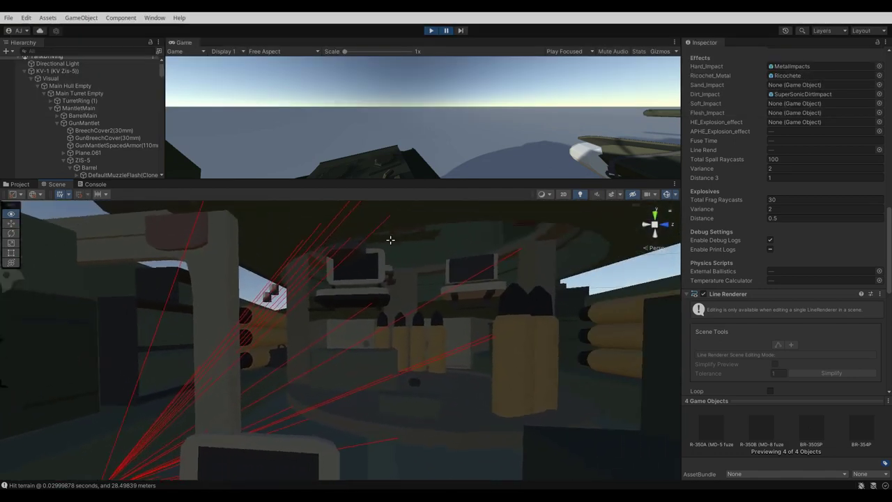
pyautogui.scroll(3, 418, 230)
pyautogui.scroll(3, 456, 213)
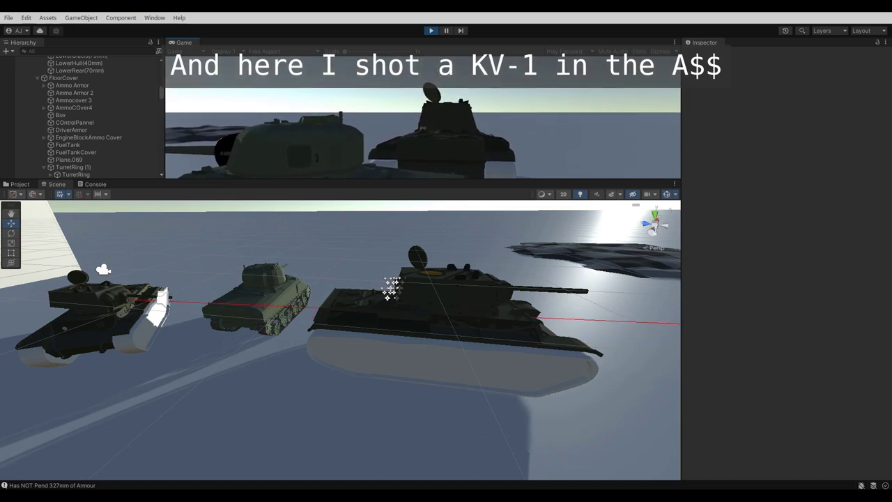
# - Pause after the hit and fly the Scene camera into the big tank's turret to follow the fragments
pyautogui.click(446, 31)
pyautogui.moveTo(492, 297)
pyautogui.mouseDown(button='right')
pyautogui.moveTo(407, 320)
pyautogui.moveTo(485, 282)
pyautogui.moveTo(388, 236)
pyautogui.moveTo(434, 248)
pyautogui.moveTo(583, 259)
pyautogui.moveTo(394, 300)
pyautogui.moveTo(223, 309)
pyautogui.moveTo(320, 326)
pyautogui.mouseUp(button='right')
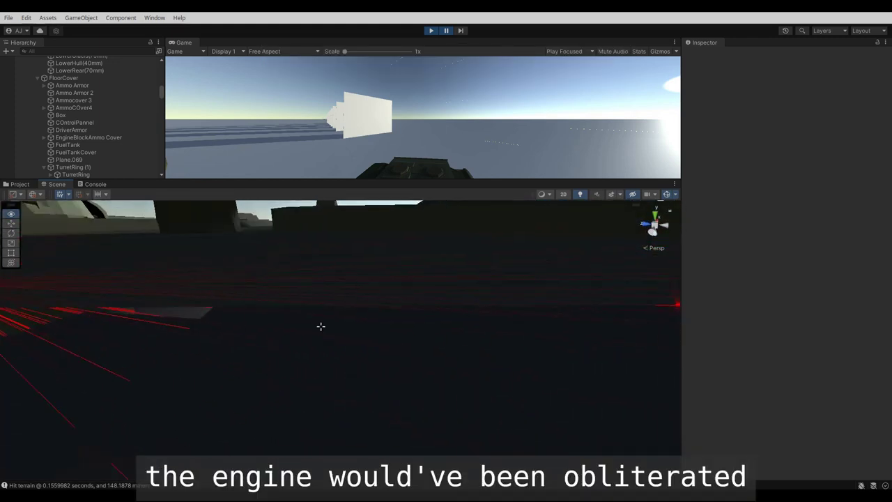
pyautogui.moveTo(222, 301)
pyautogui.mouseDown(button='right')
pyautogui.moveTo(358, 304)
pyautogui.moveTo(156, 299)
pyautogui.mouseUp(button='right')
pyautogui.moveTo(208, 256); pyautogui.dragTo(376, 381, button='right')
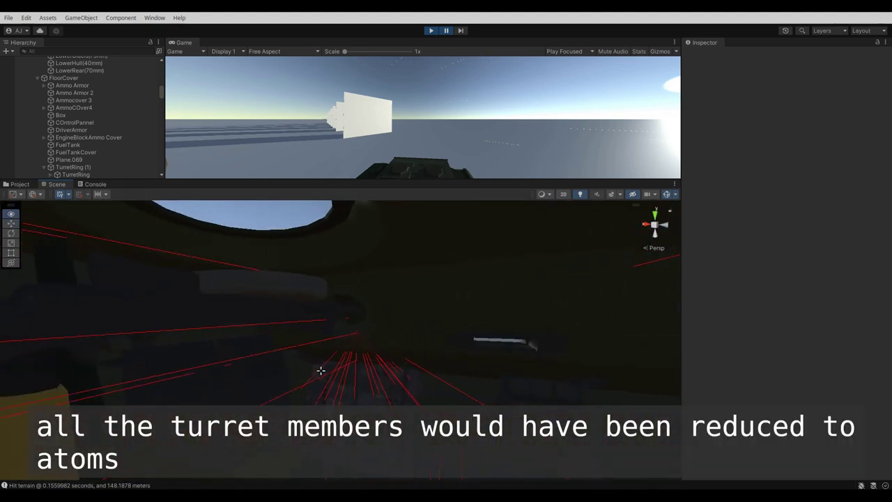
pyautogui.moveTo(320, 370); pyautogui.dragTo(167, 376, button='right')
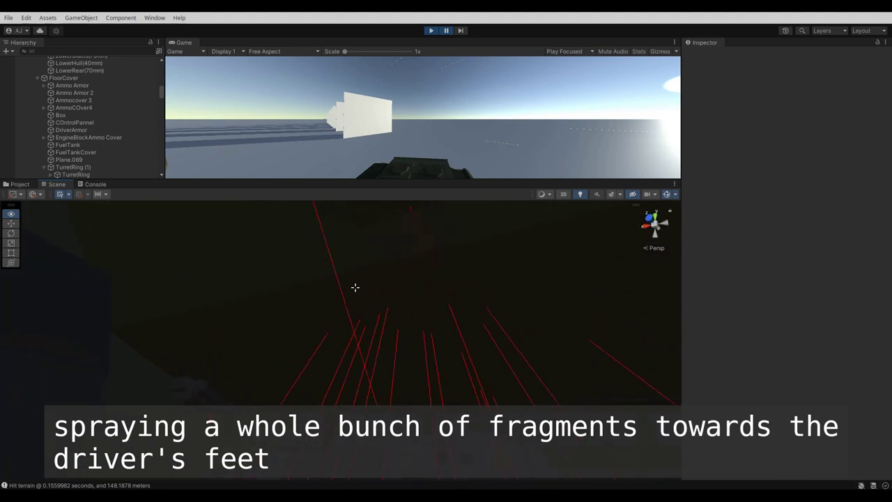
pyautogui.moveTo(354, 287); pyautogui.dragTo(479, 263, button='right')
pyautogui.moveTo(319, 361); pyautogui.dragTo(319, 361, button='right')
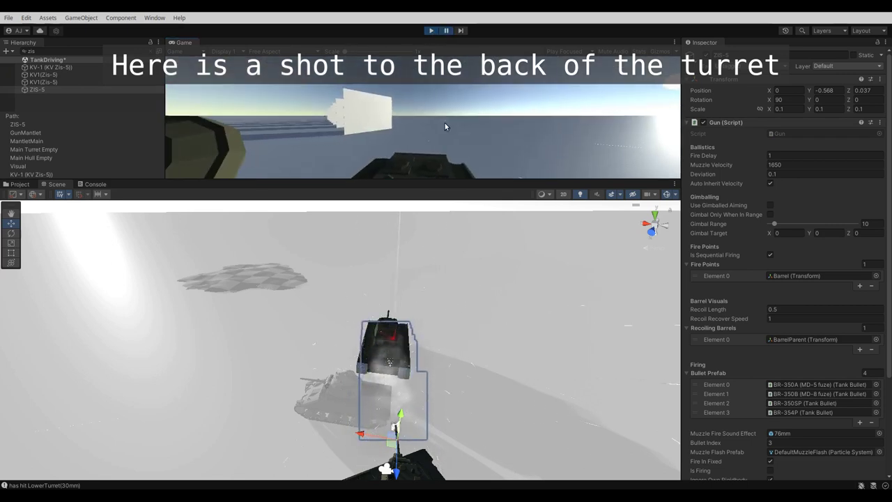
# - Orbit to a side view, then move from the ammo rack into the turret to see fragments hit stowed rounds
pyautogui.moveTo(378, 305)
pyautogui.mouseDown(button='right')
pyautogui.moveTo(270, 324)
pyautogui.moveTo(222, 290)
pyautogui.moveTo(60, 259)
pyautogui.moveTo(151, 329)
pyautogui.moveTo(243, 334)
pyautogui.moveTo(292, 308)
pyautogui.moveTo(189, 299)
pyautogui.moveTo(121, 278)
pyautogui.moveTo(263, 310)
pyautogui.moveTo(253, 313)
pyautogui.mouseUp(button='right')
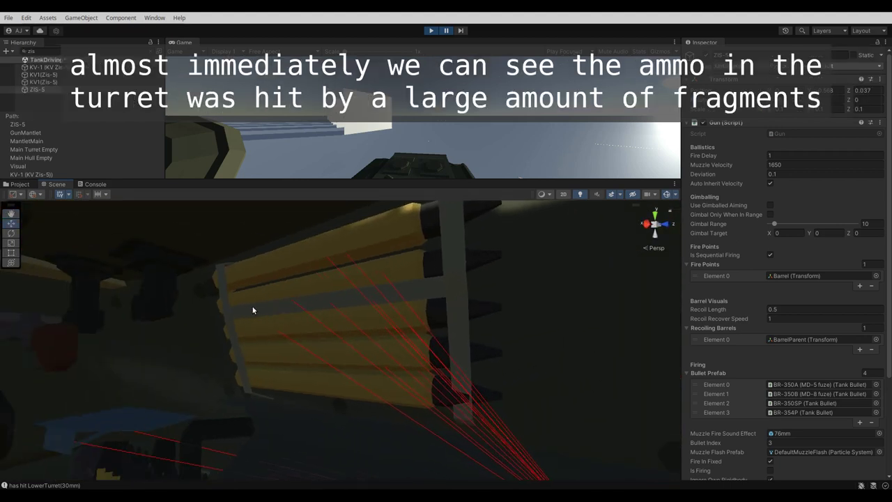
pyautogui.moveTo(311, 313)
pyautogui.mouseDown(button='right')
pyautogui.moveTo(327, 364)
pyautogui.moveTo(309, 388)
pyautogui.moveTo(279, 394)
pyautogui.moveTo(223, 343)
pyautogui.moveTo(207, 355)
pyautogui.moveTo(209, 364)
pyautogui.moveTo(310, 410)
pyautogui.moveTo(430, 427)
pyautogui.moveTo(480, 408)
pyautogui.moveTo(498, 350)
pyautogui.mouseUp(button='right')
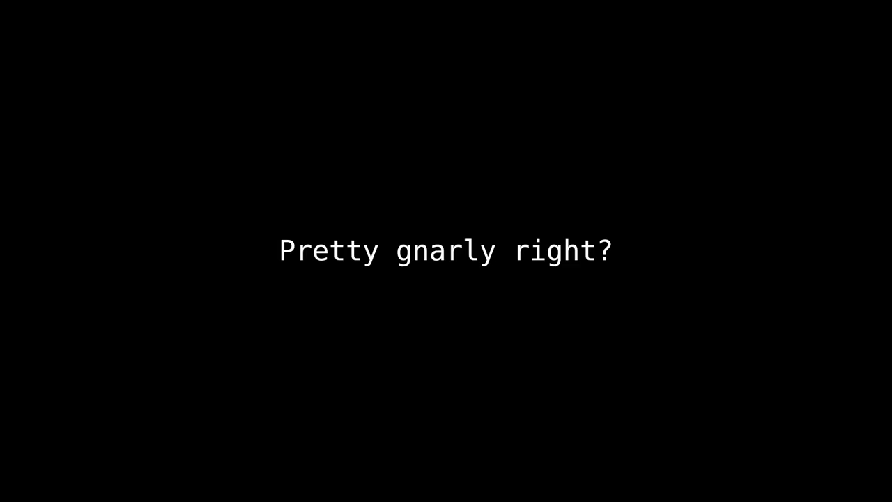